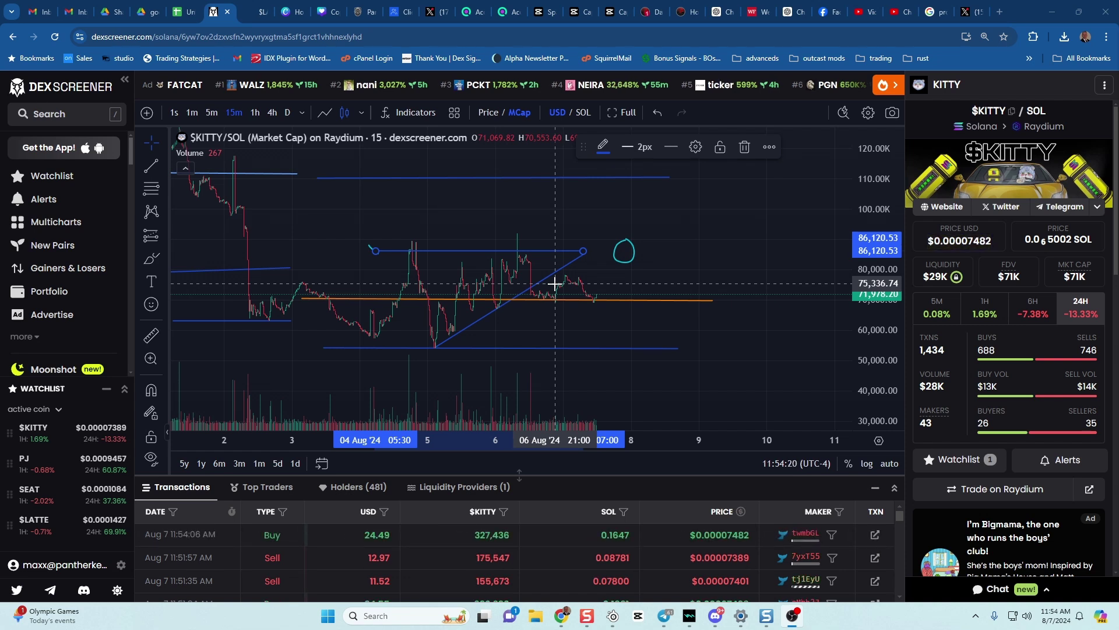
# Step: Pan the KITTY/SOL chart leftward so the latest candles move toward the centre
pyautogui.moveTo(538, 300); pyautogui.dragTo(486, 287)
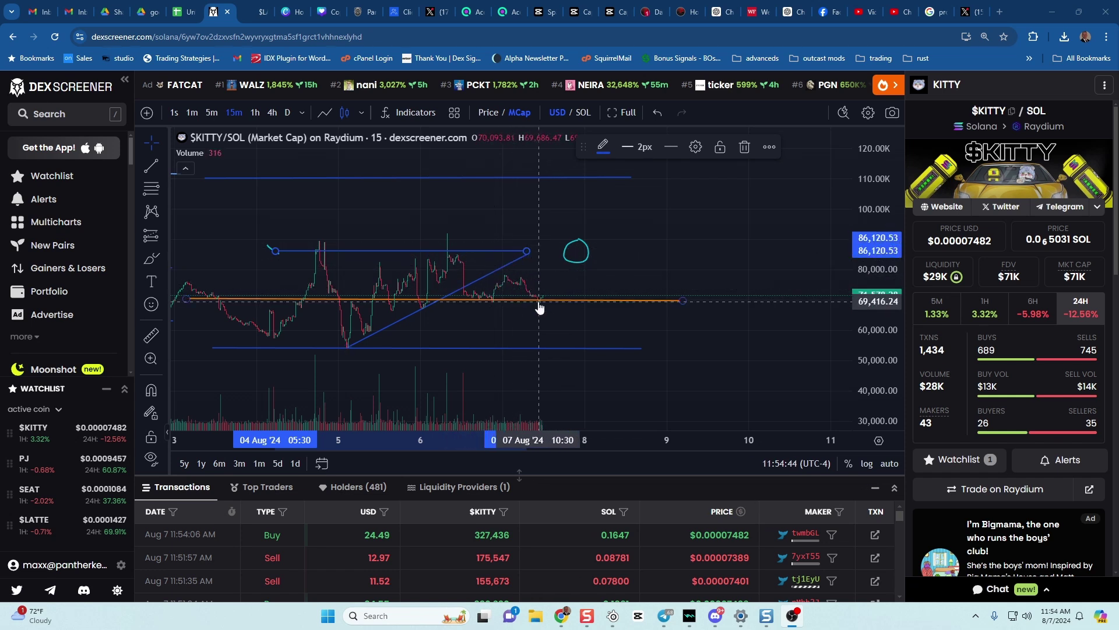
# Step: Zoom the KITTY/SOL chart into a rectangle around the recent 5–7 Aug candles in the channel
pyautogui.click(151, 358)
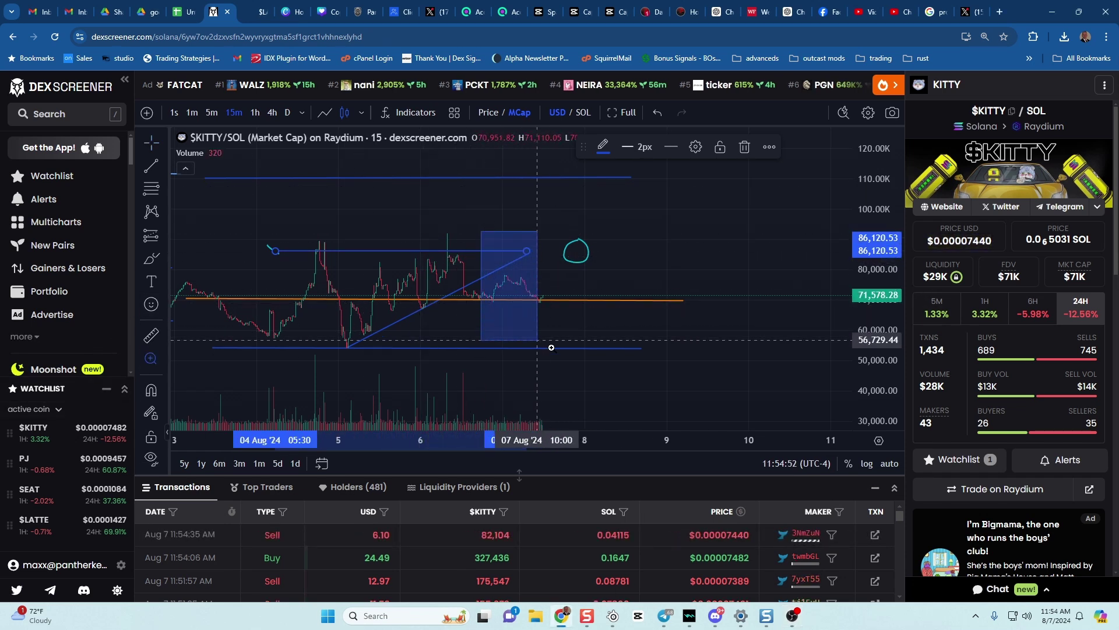
pyautogui.moveTo(481, 231); pyautogui.dragTo(645, 394)
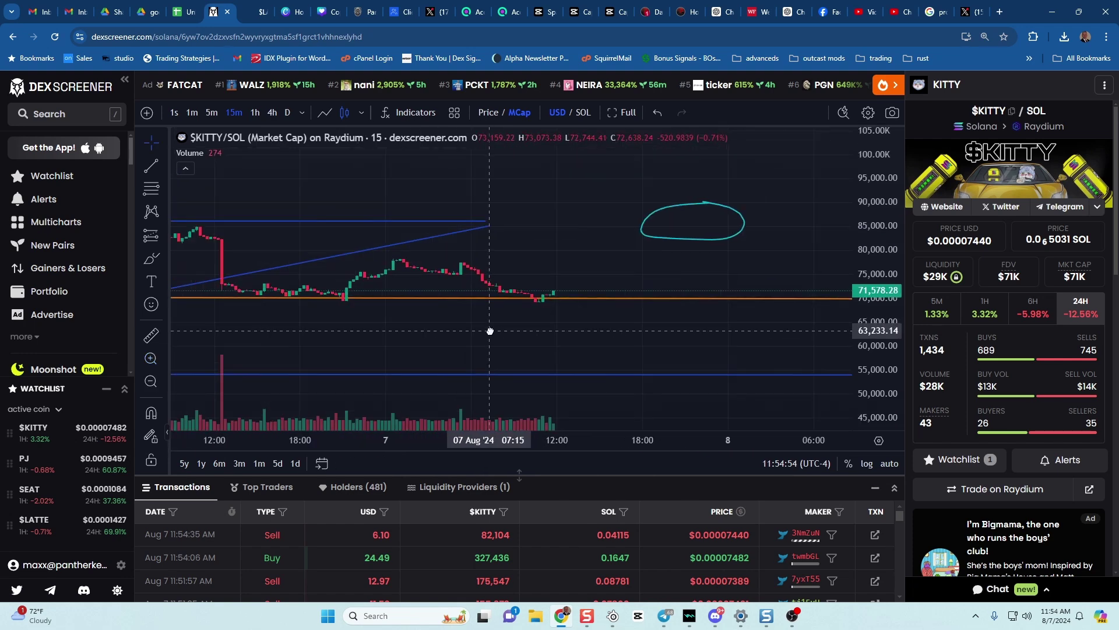
pyautogui.scroll(-5, 490, 327)
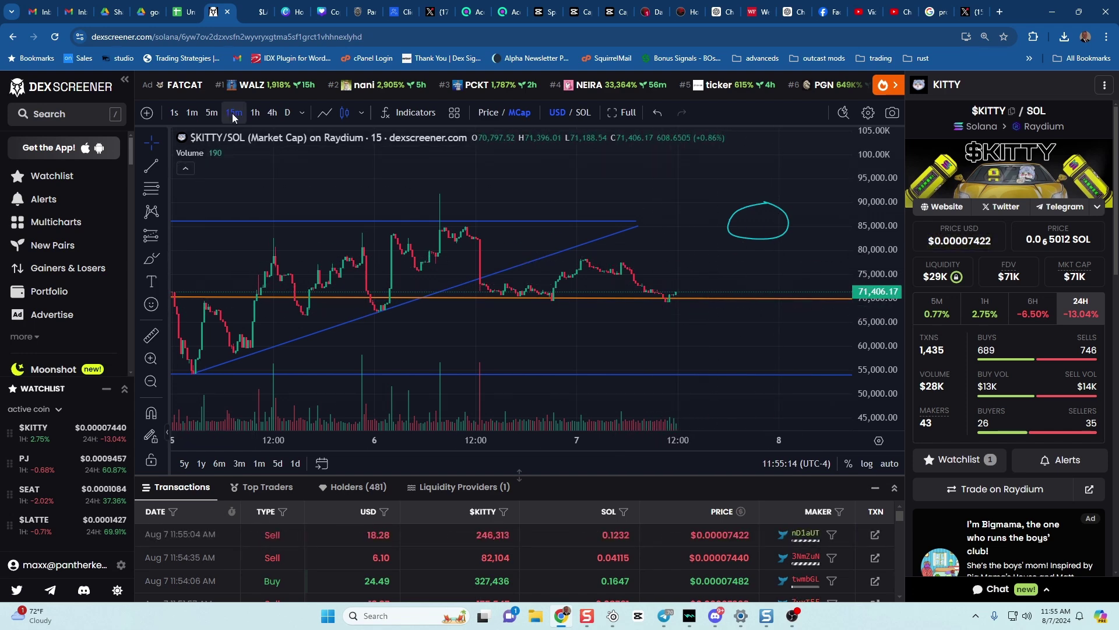
# Step: Pan the zoomed KITTY/SOL chart left, leaving empty space after the latest candles
pyautogui.moveTo(650, 204)
pyautogui.mouseDown()
pyautogui.moveTo(393, 201)
pyautogui.moveTo(394, 213)
pyautogui.mouseUp()
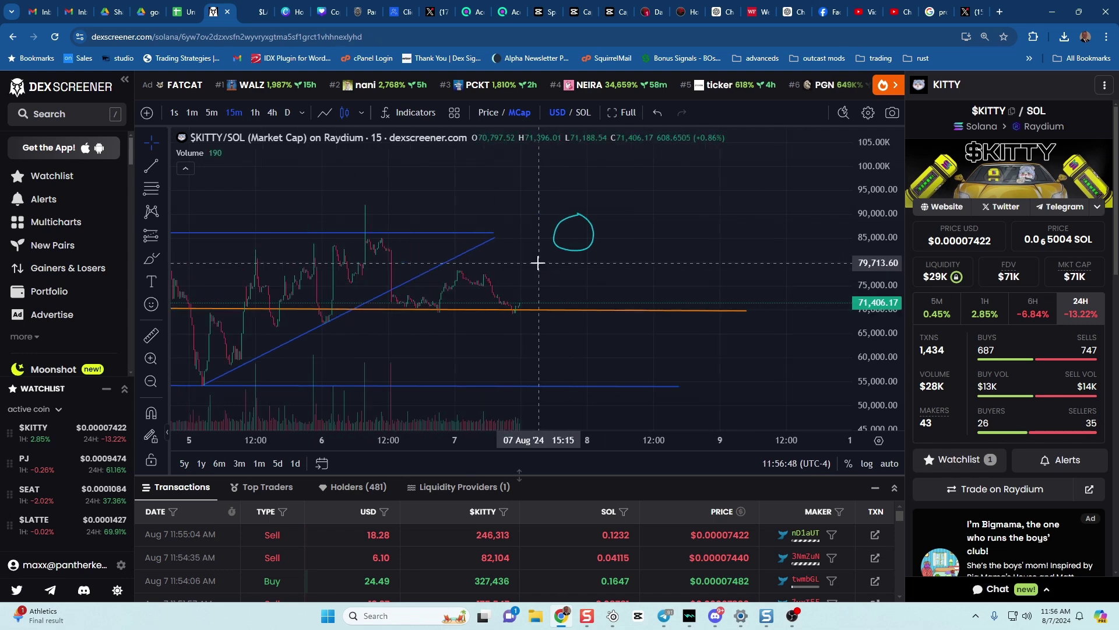
pyautogui.scroll(-1, 538, 262)
pyautogui.scroll(-1, 535, 259)
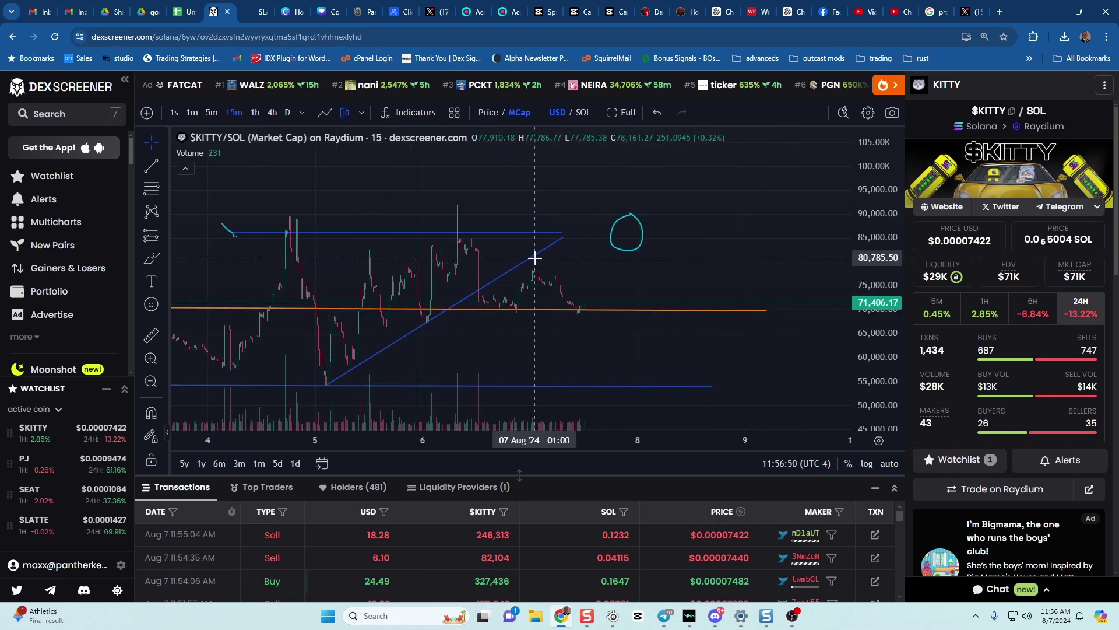